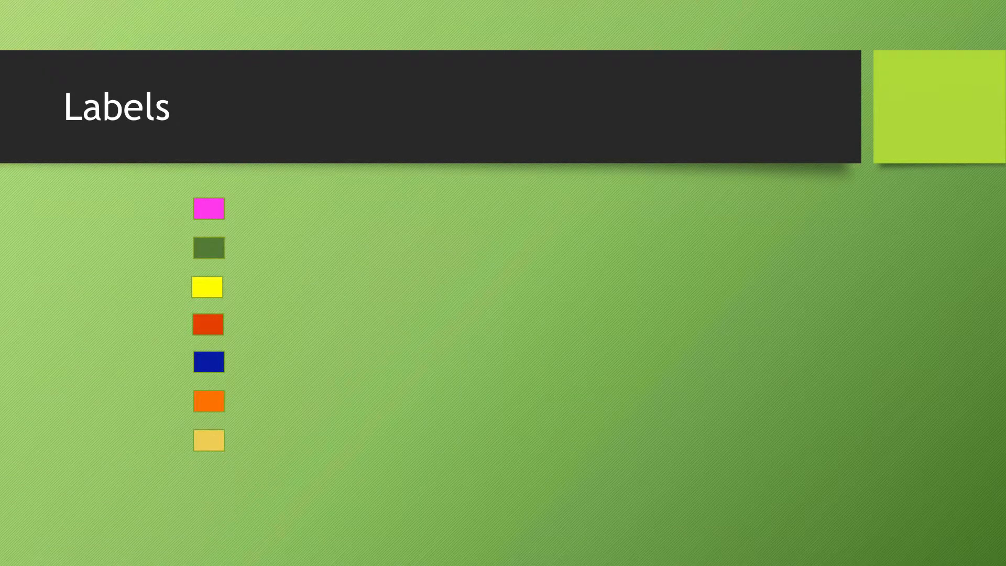
- Advance the slide show through the Labels slide's entries from Level 4 to Gifted, continue to the Dates slide and end the show
key("Right")
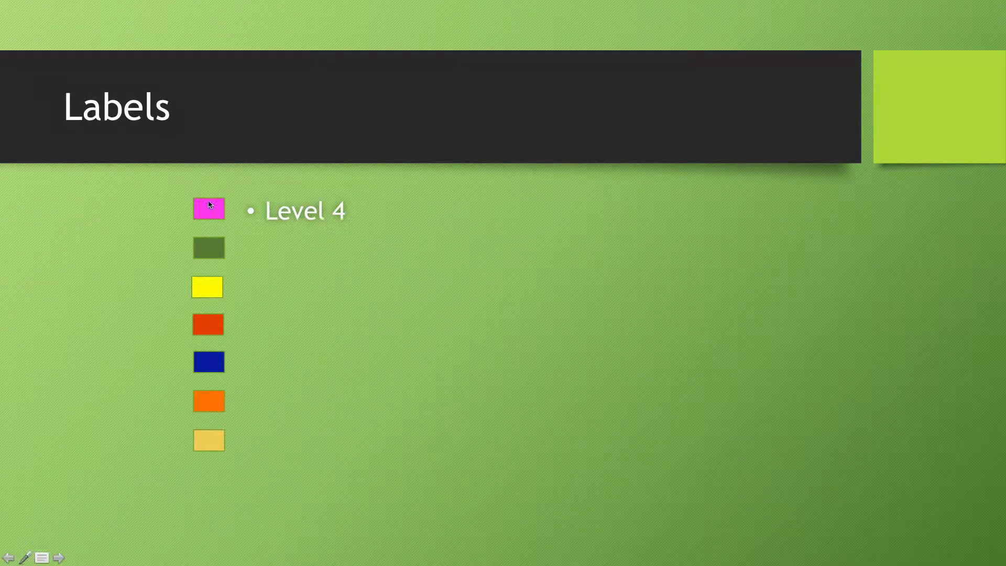
key("Right")
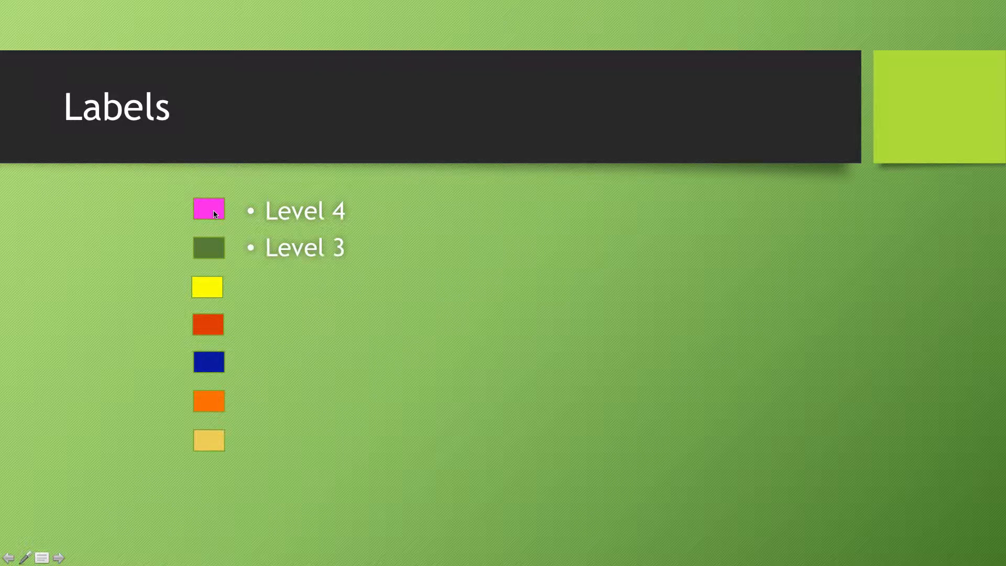
left_click(209, 254)
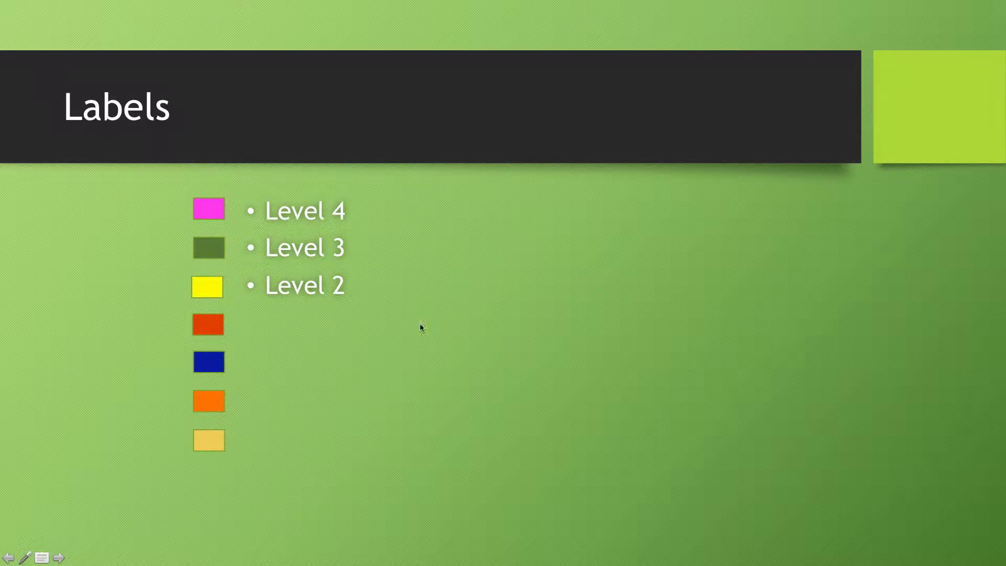
left_click(515, 334)
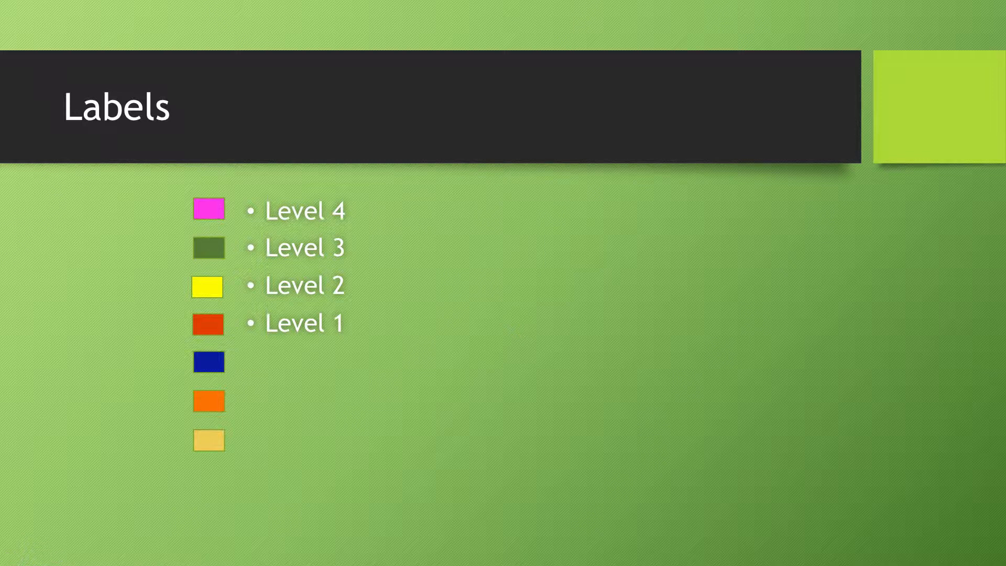
key("Right")
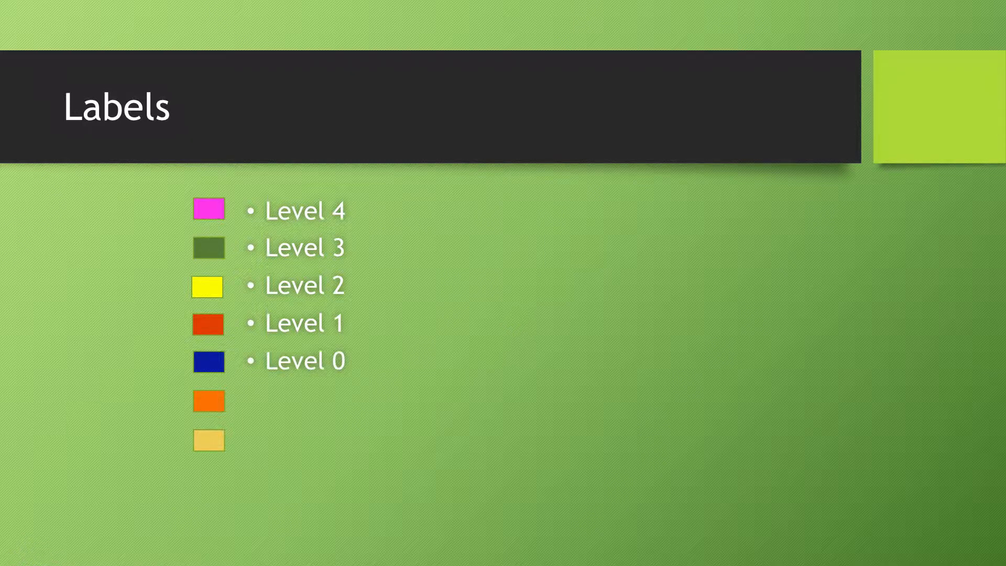
key("Right")
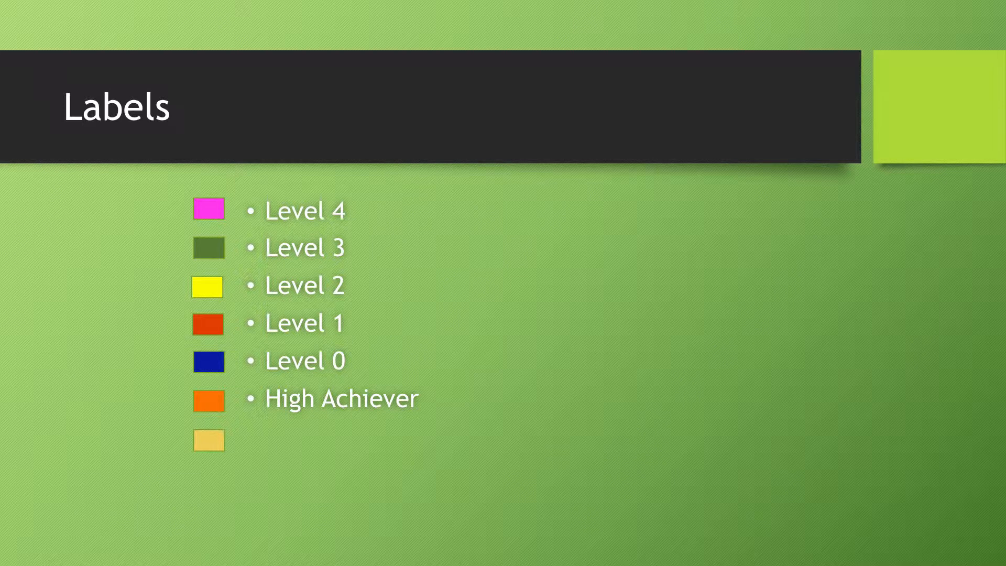
key("Right")
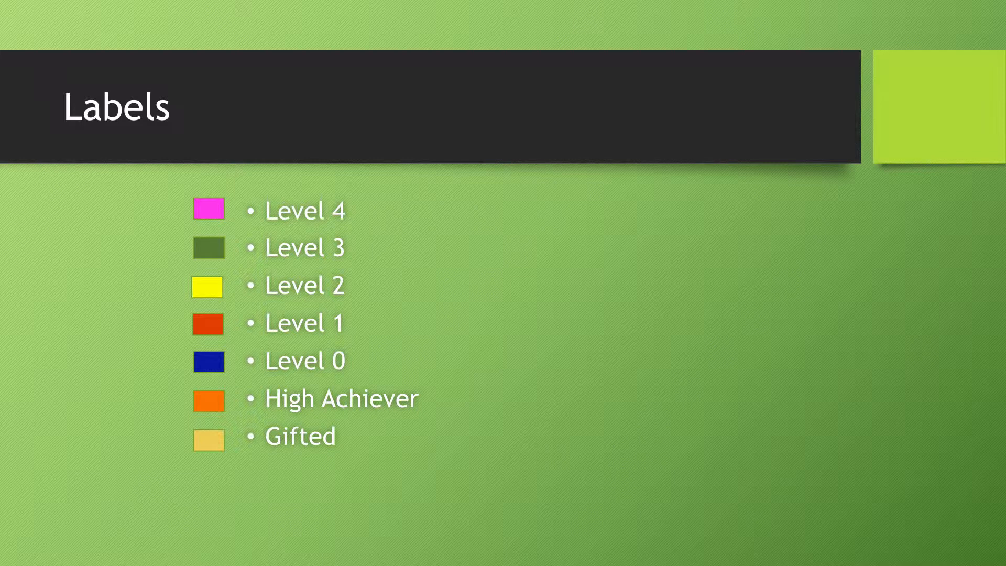
key("Right")
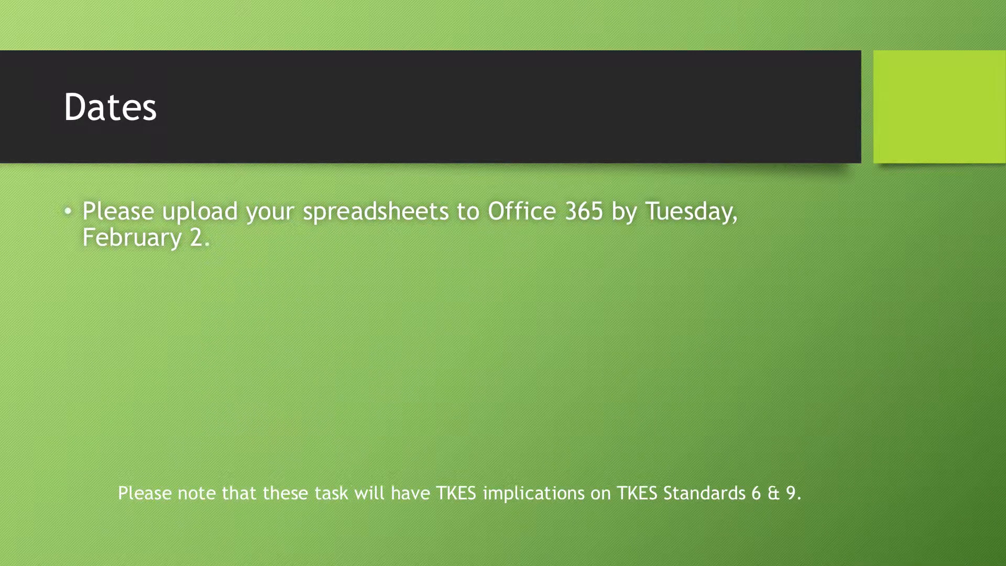
key("Escape")
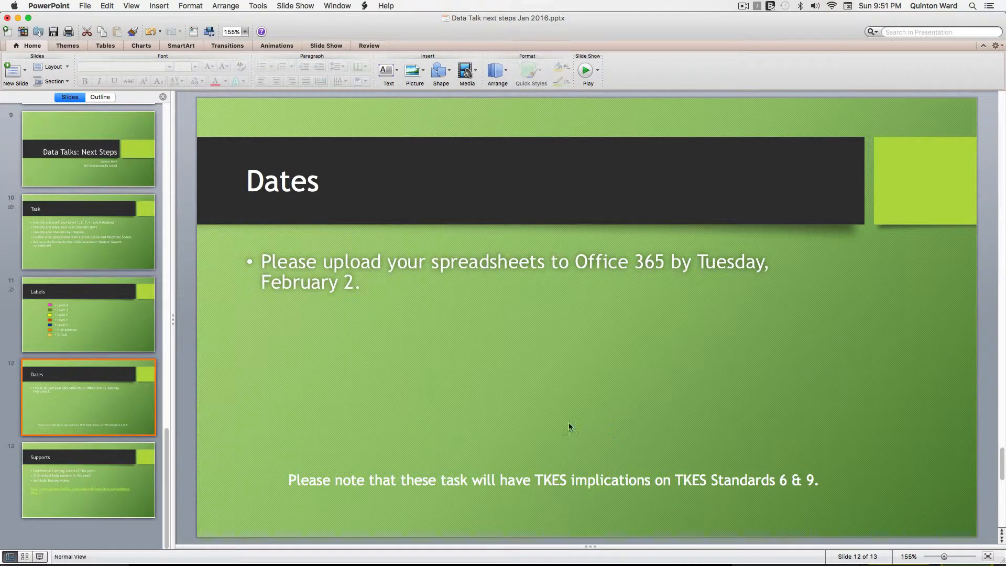
- Switch to the Excel student workbook and examine the Milestone Level column alongside the adjacent Milestone score column
key("super+Tab")
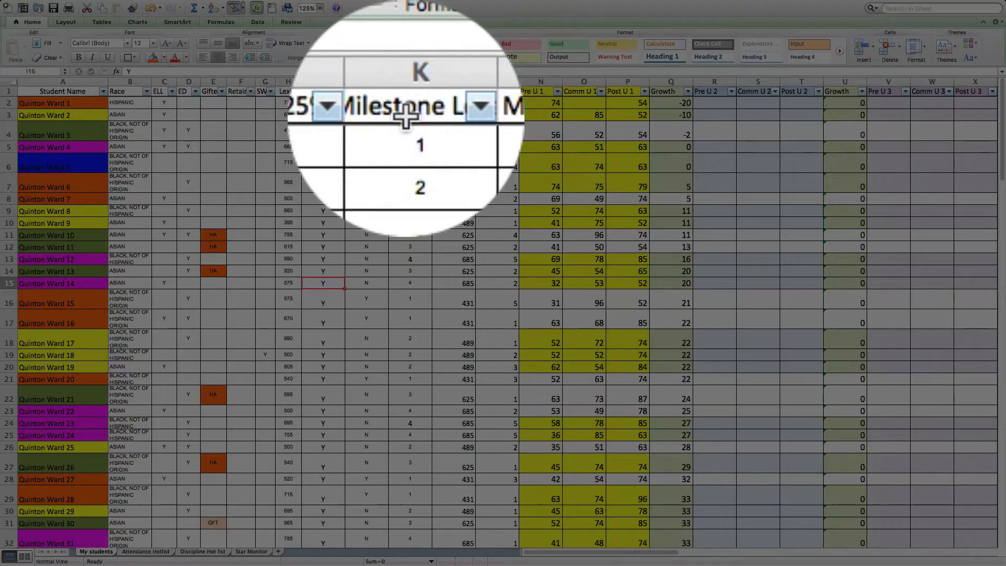
left_click(404, 95)
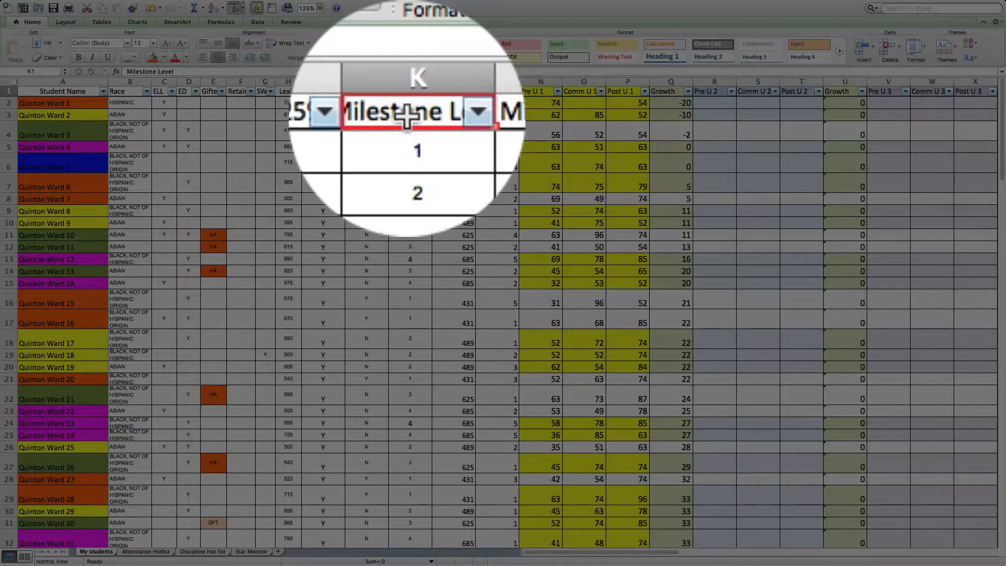
left_click(407, 104)
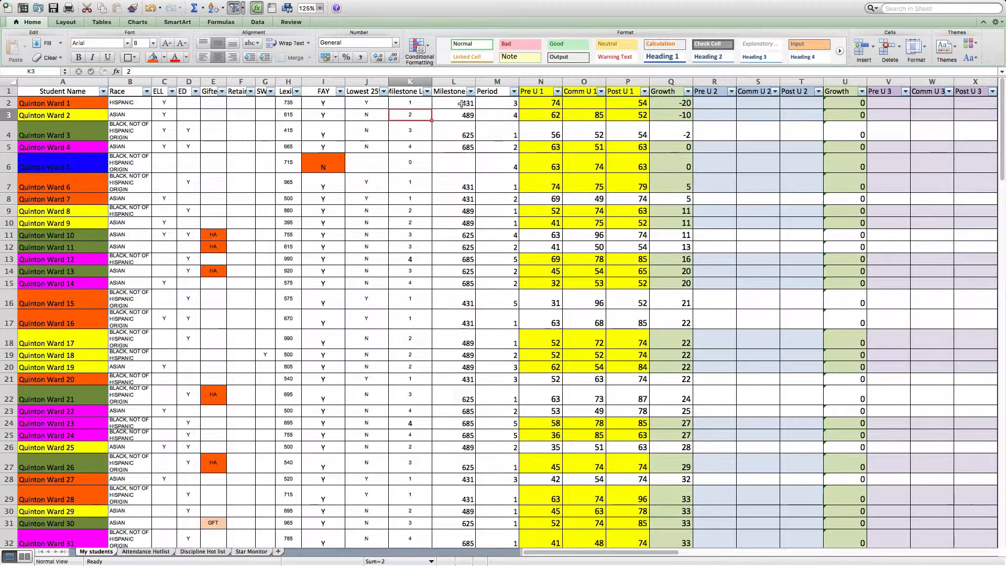
left_click(461, 103)
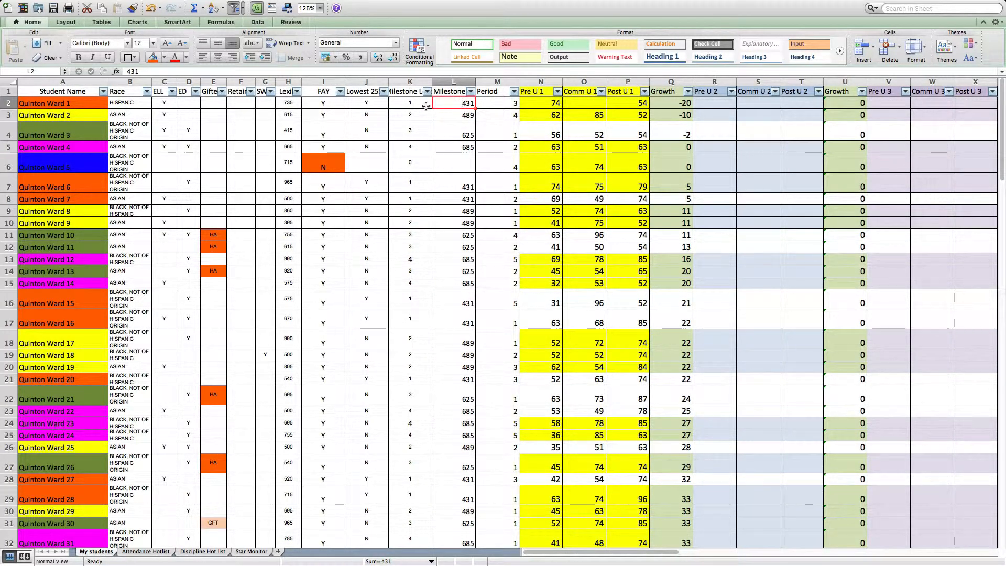
left_click(413, 105)
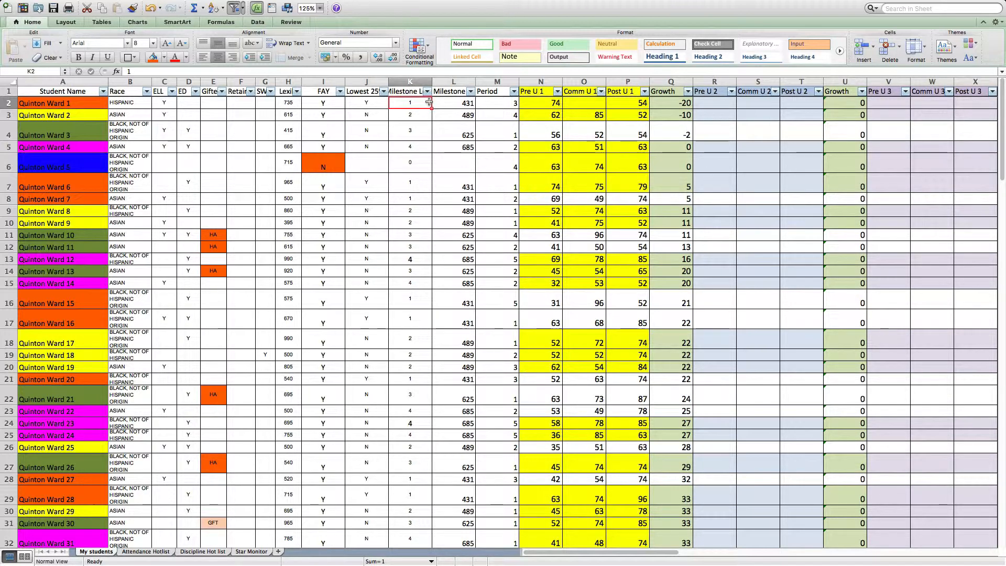
left_click(462, 103)
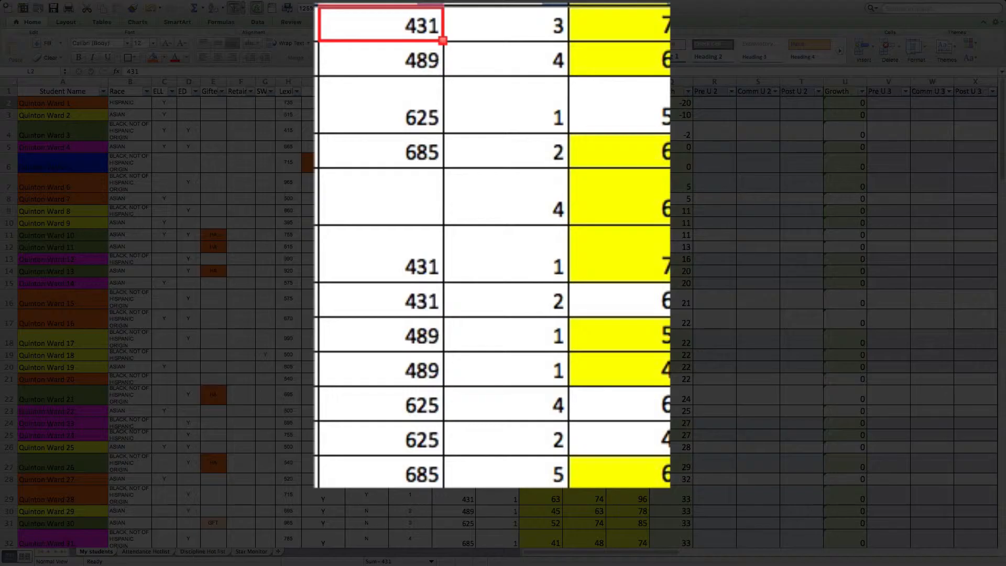
- Filter the Milestone Level column to show only level 1 and select the first listed student's name
left_click(427, 95)
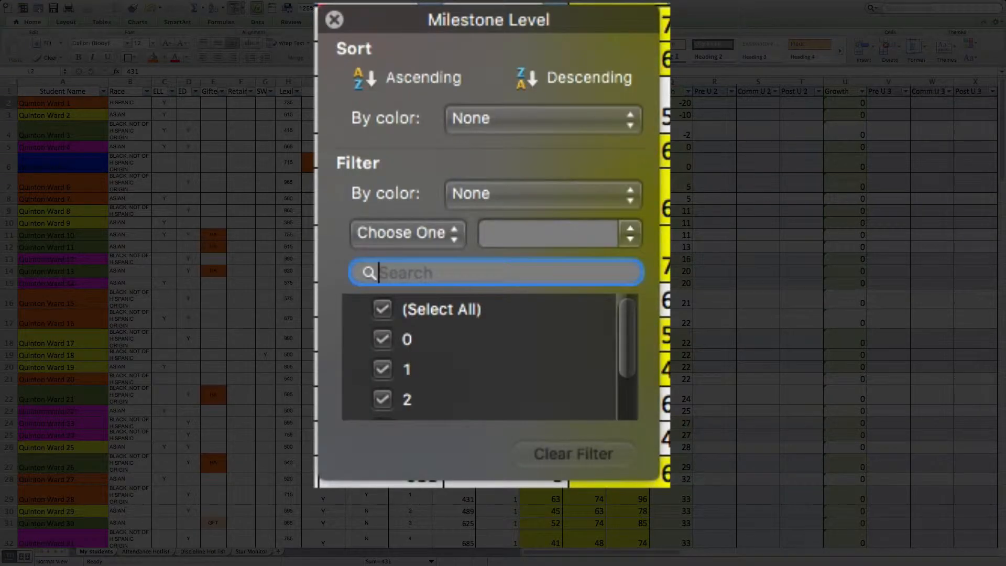
left_click(436, 310)
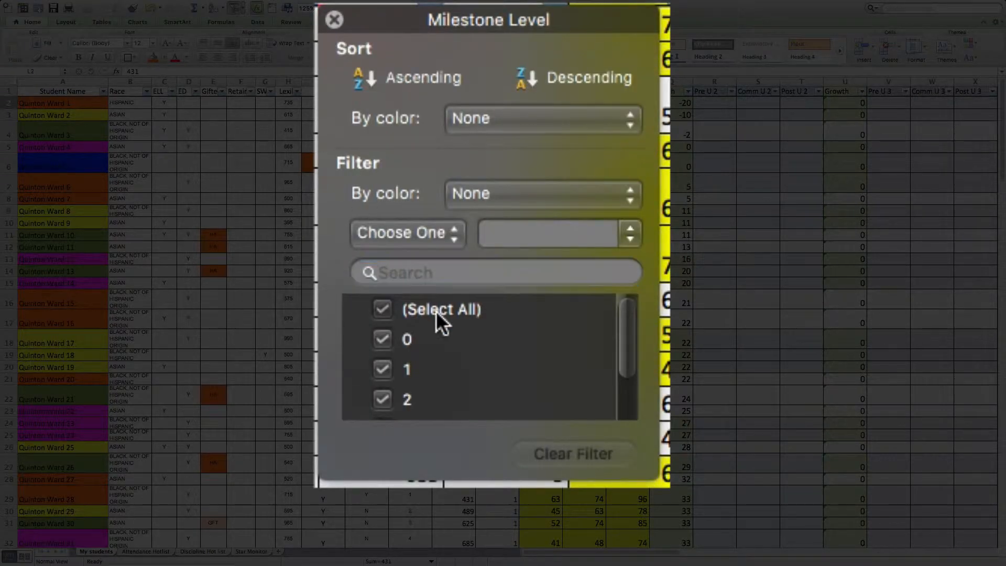
left_click(383, 369)
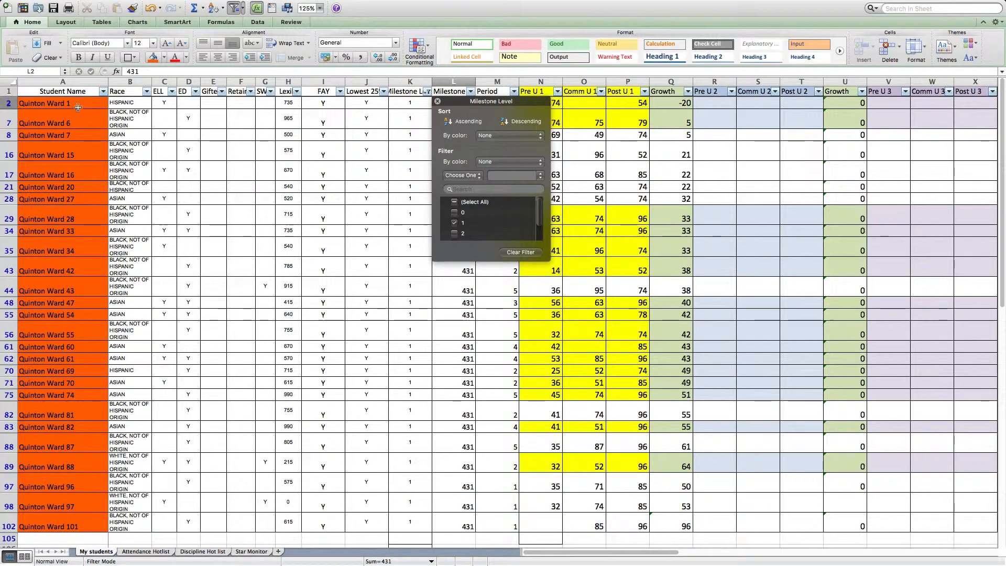
left_click(65, 103)
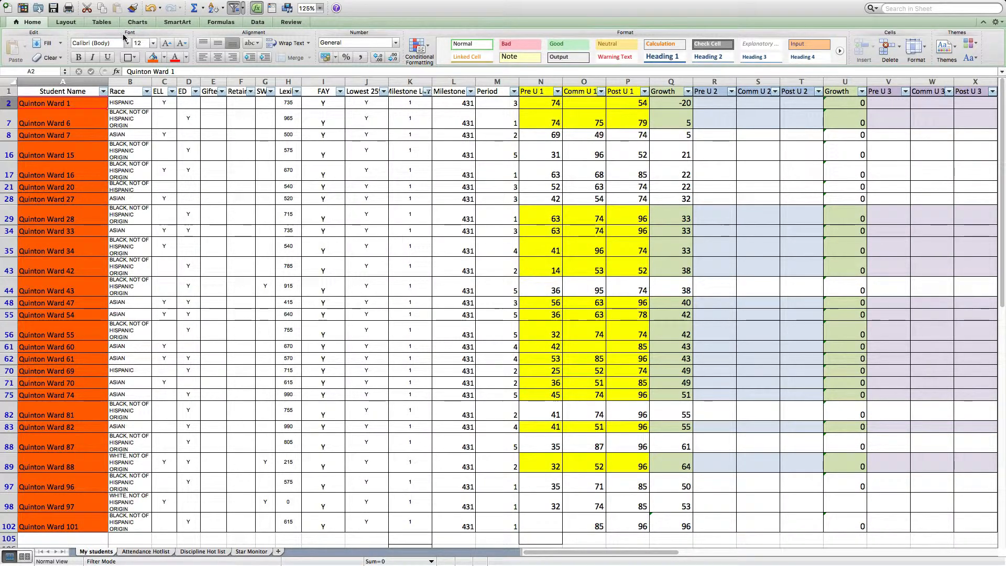
- Change the Milestone Level filter from level 1 to show only level 2
left_click(426, 92)
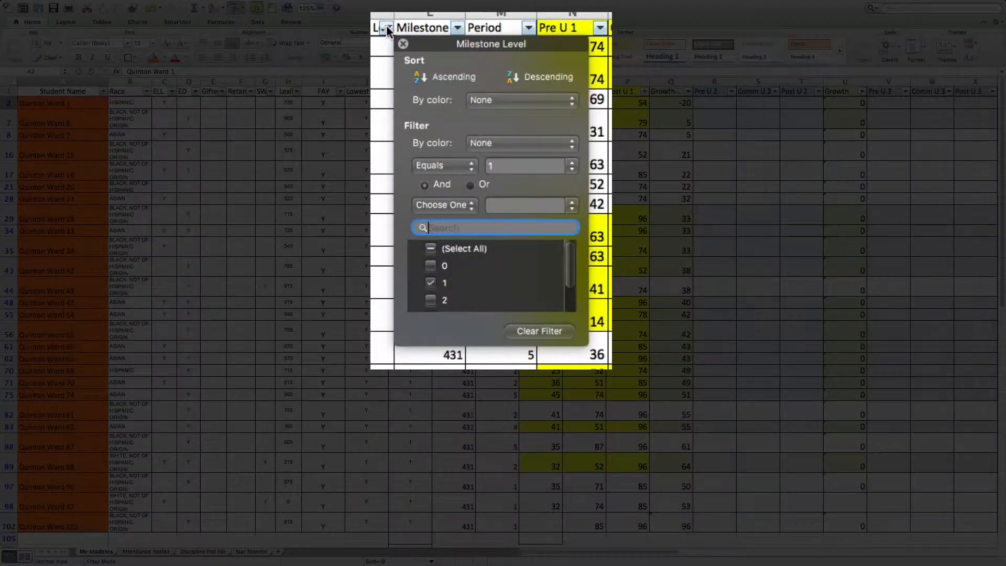
left_click(432, 285)
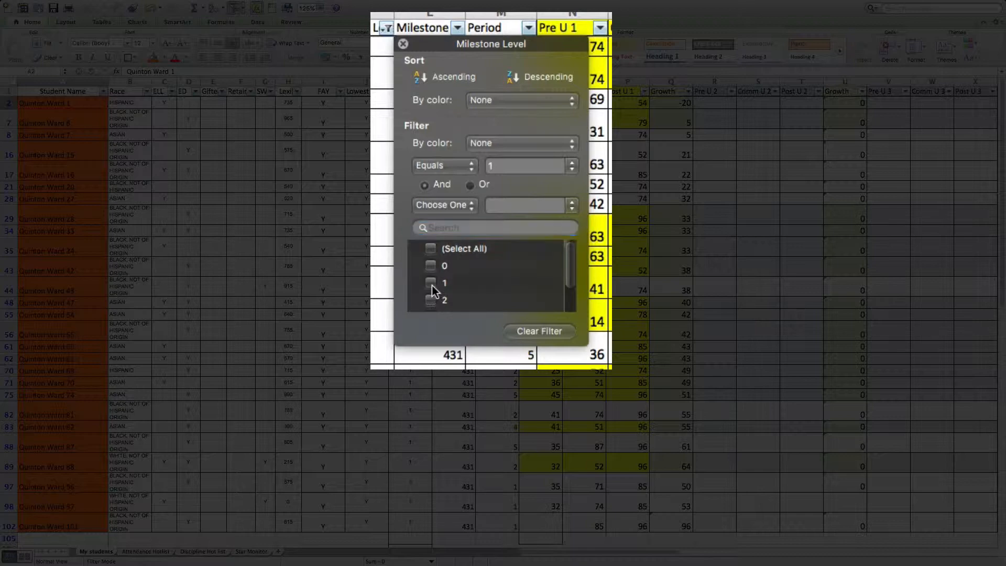
left_click(431, 300)
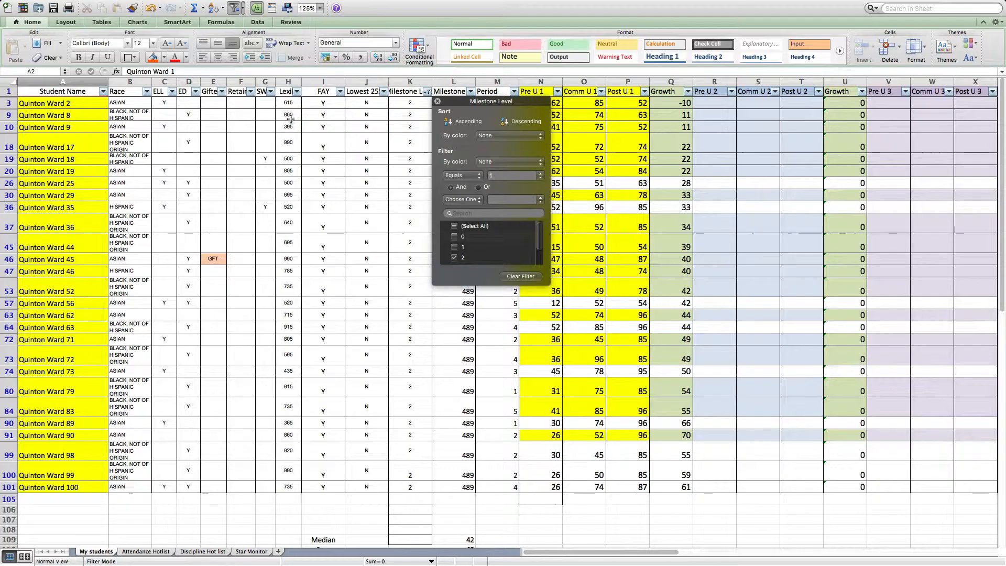
- Fill all the filtered level 2 student name cells with standard yellow
left_click_drag(80, 103, 80, 487)
scroll(104, 392, "down", 3)
scroll(107, 387, "up", 3)
left_click(164, 57)
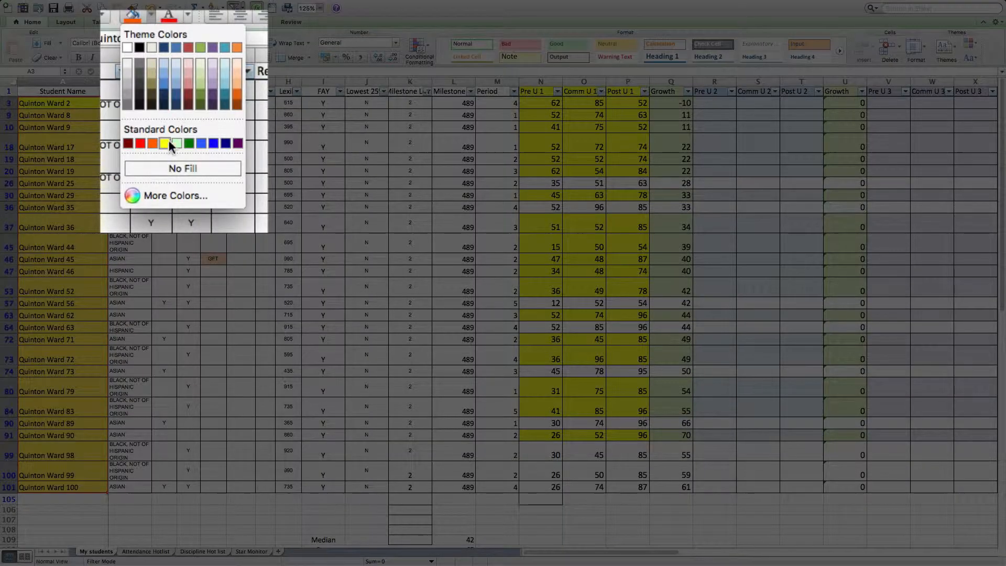
left_click(163, 143)
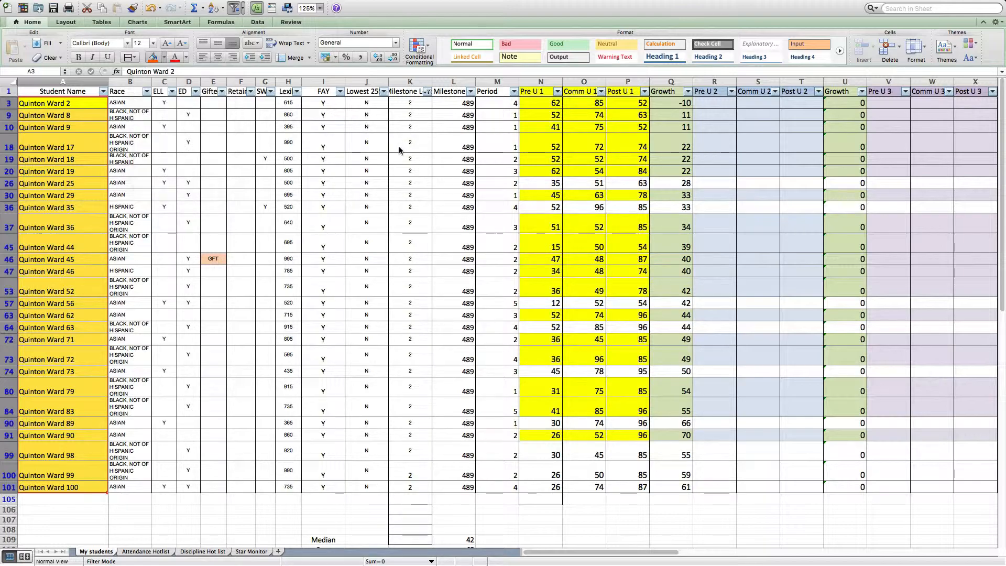
- Change the Milestone Level filter to show only level 3 and close the filter options
left_click(427, 91)
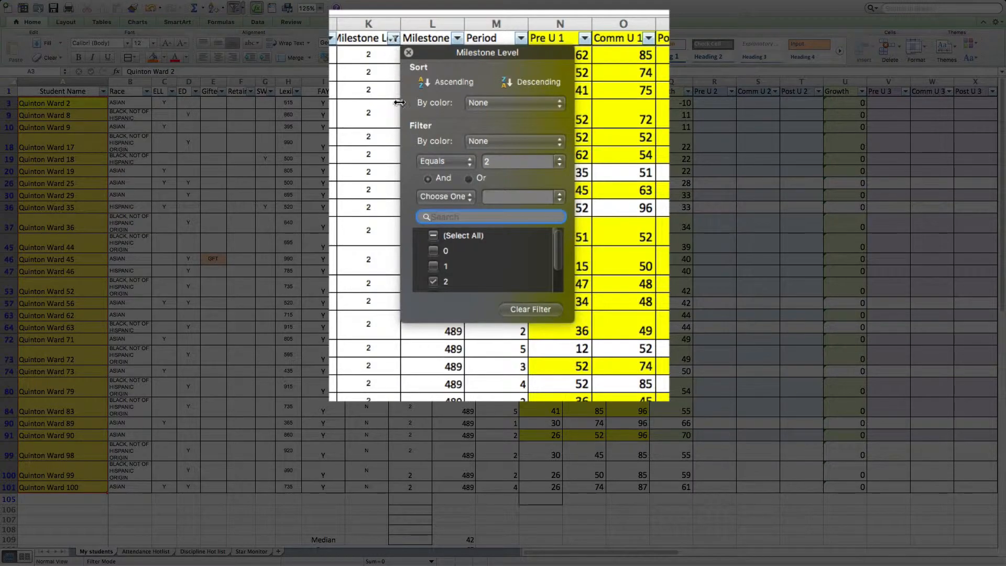
scroll(559, 258, "down", 2)
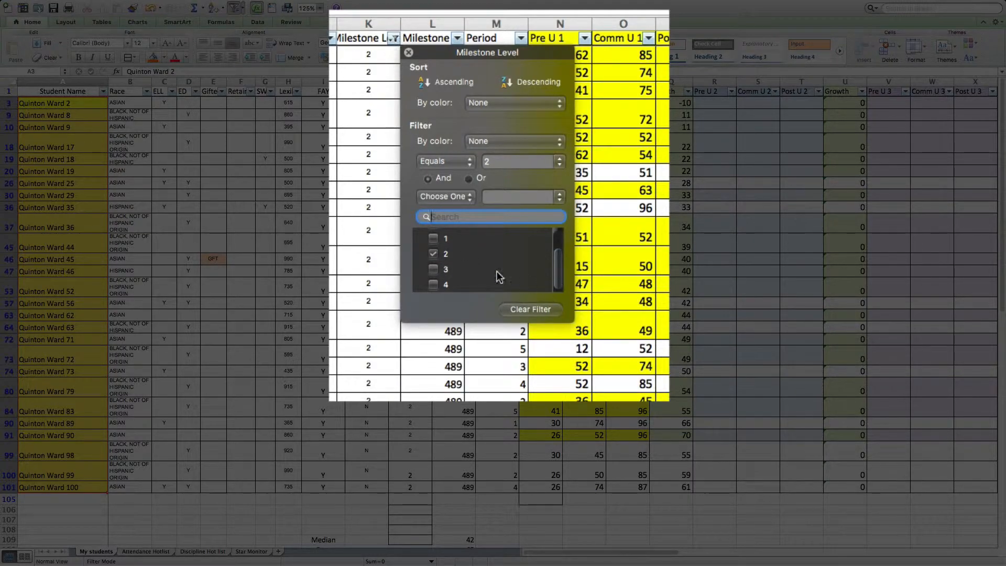
left_click(432, 255)
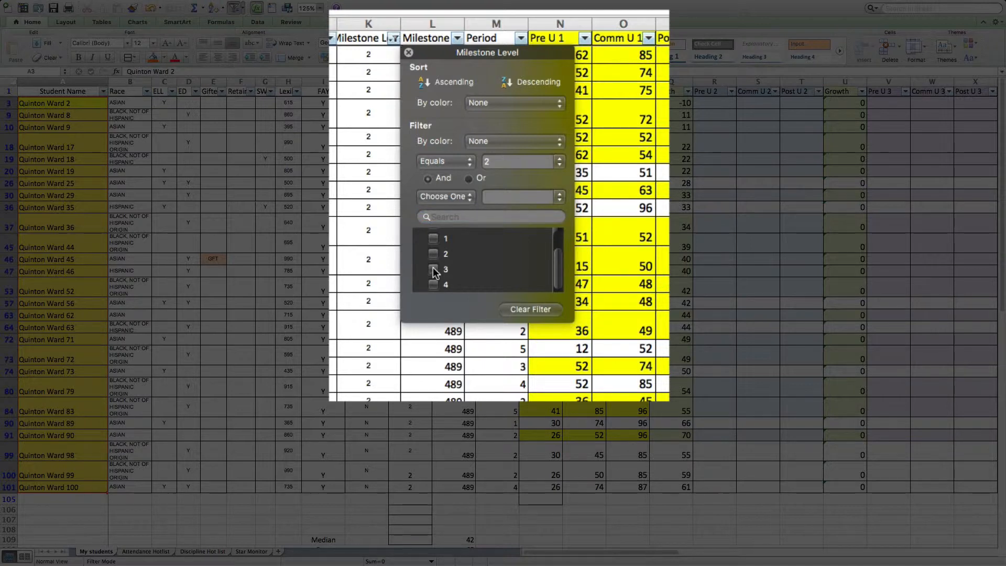
left_click(433, 269)
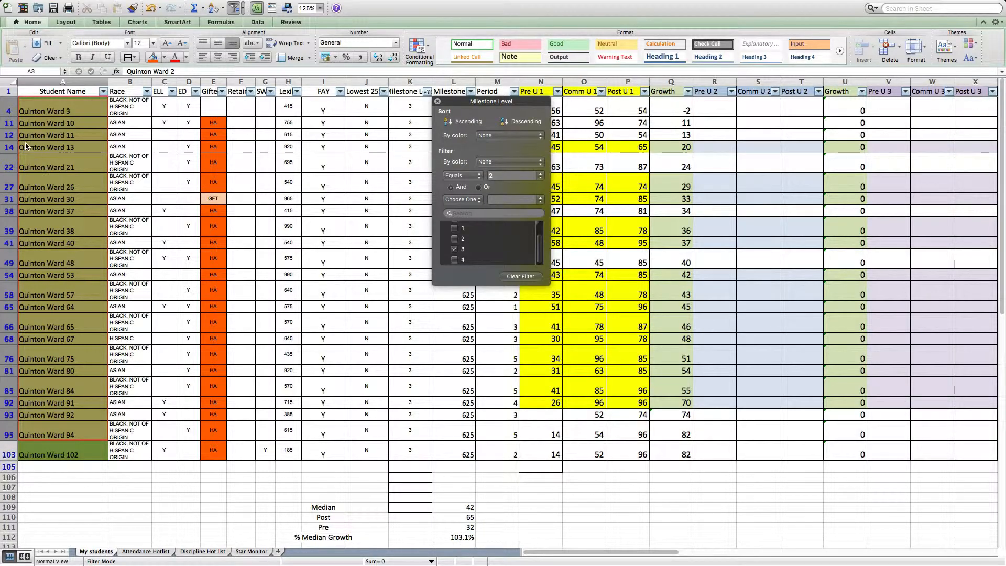
left_click(27, 147)
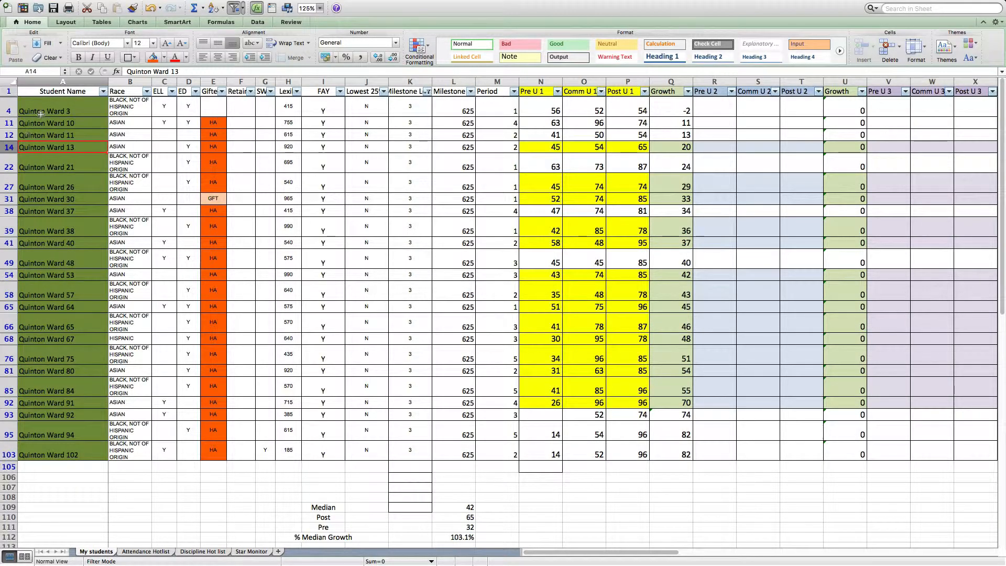
- Select all the filtered level 3 student names and look at the green shades among the fill colors
scroll(42, 116, "down", 8)
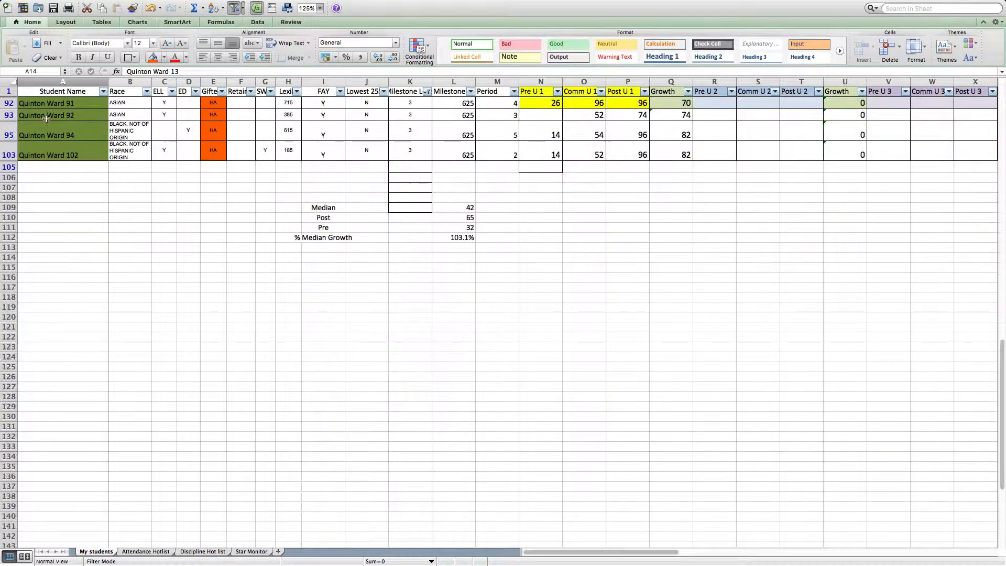
scroll(46, 118, "up", 8)
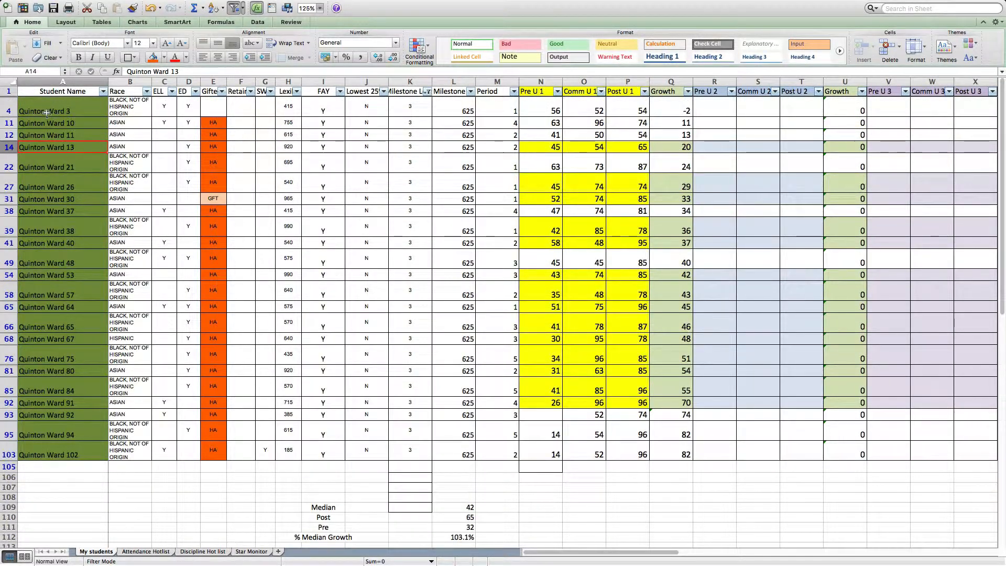
left_click_drag(46, 112, 76, 454)
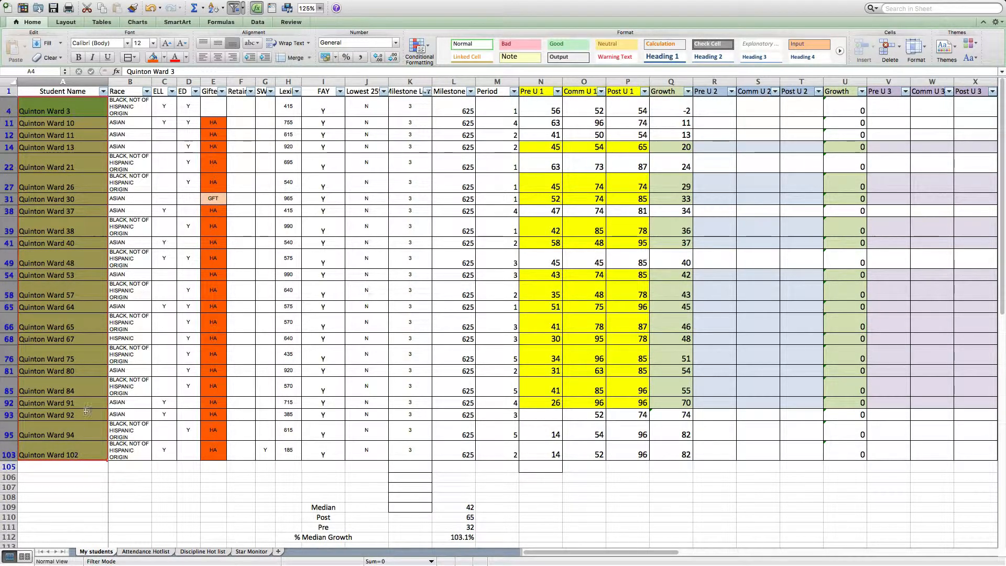
left_click(164, 58)
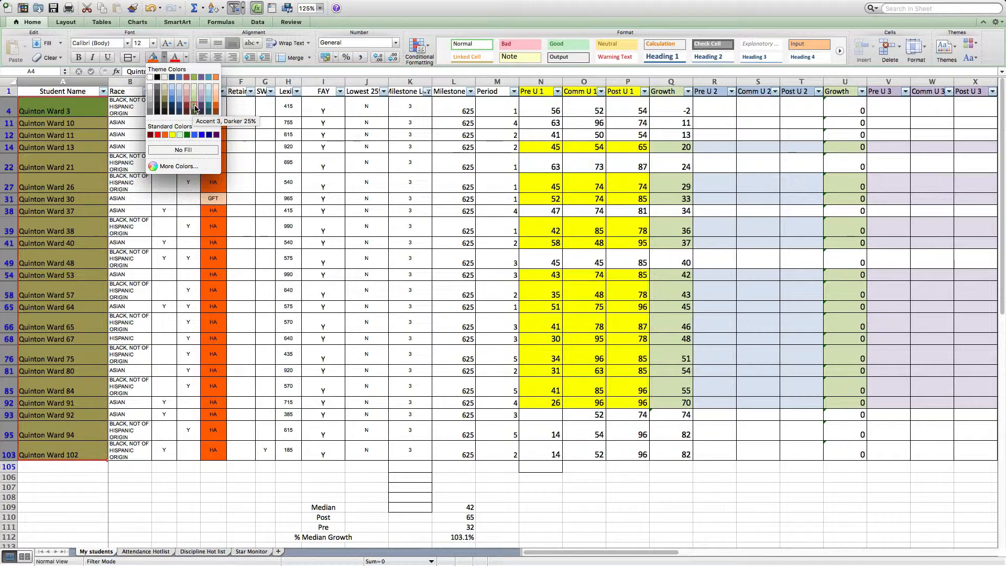
left_click(429, 92)
- Change the Milestone Level filter from level 3 to show only level 0
left_click(429, 92)
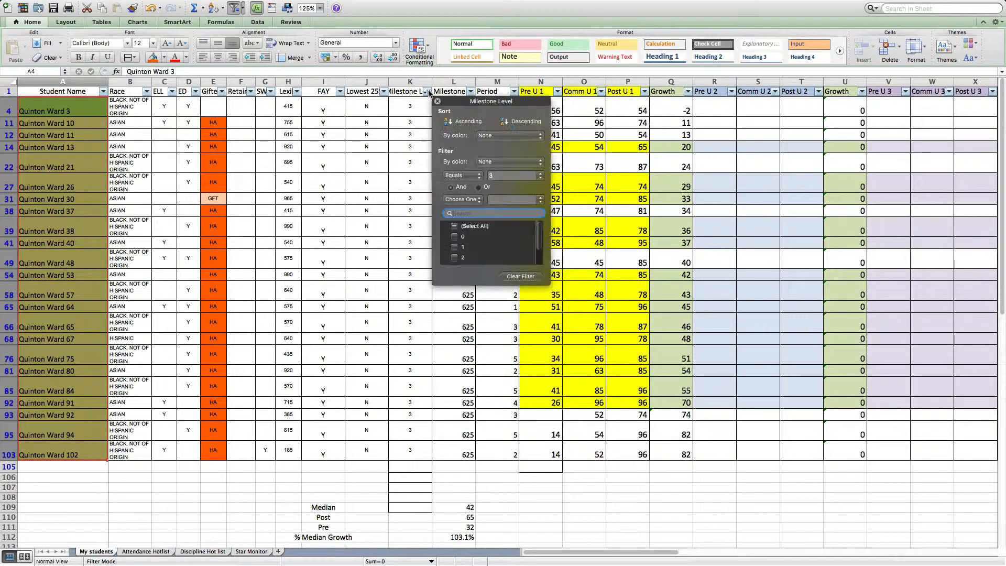
left_click_drag(539, 237, 541, 264)
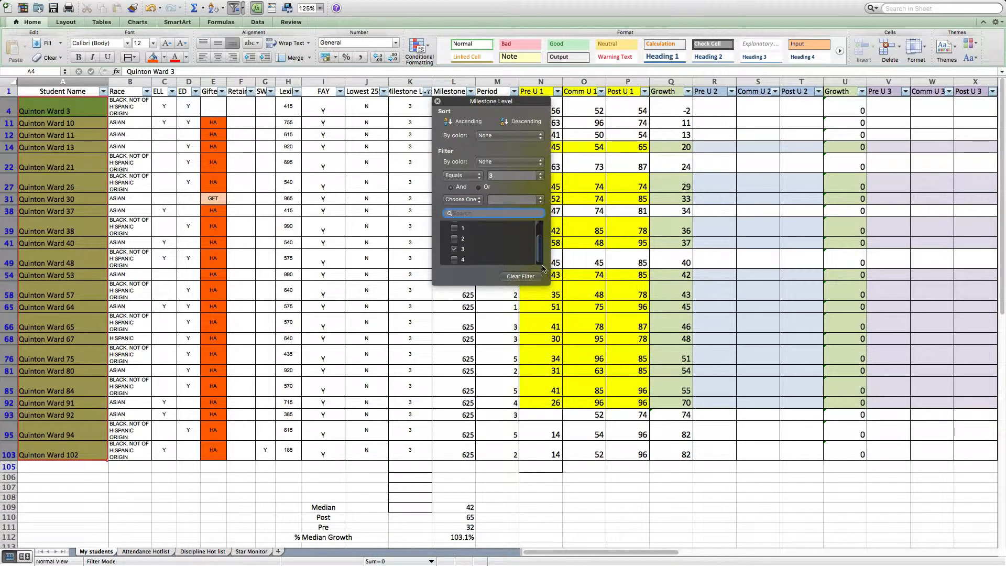
left_click(457, 249)
left_click_drag(540, 247, 540, 223)
left_click(454, 236)
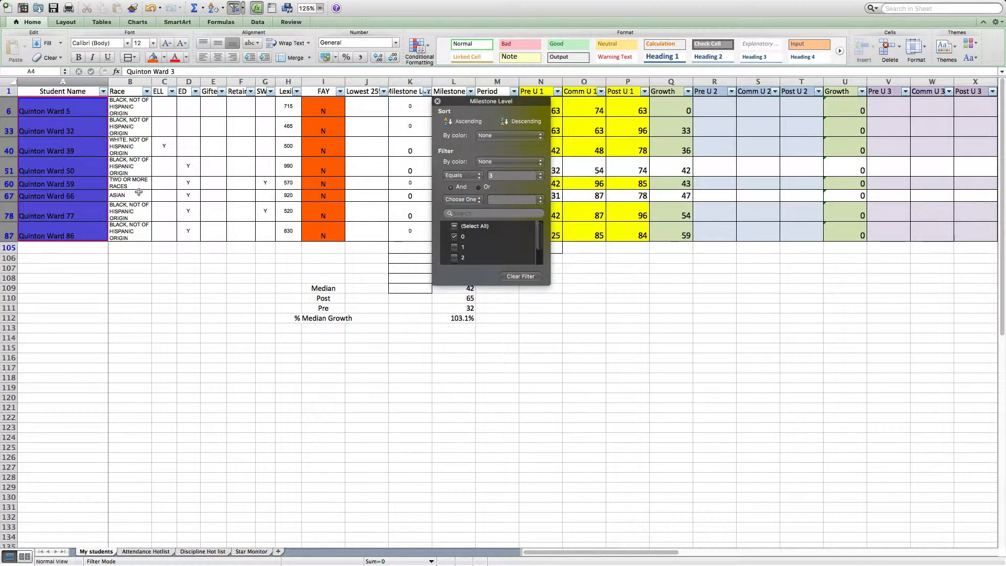
- Move the filter options off the data and select the Milestone score cells of the filtered level 0 students to examine them
scroll(101, 185, "down", 3)
scroll(101, 185, "up", 3)
left_click_drag(498, 103, 690, 186)
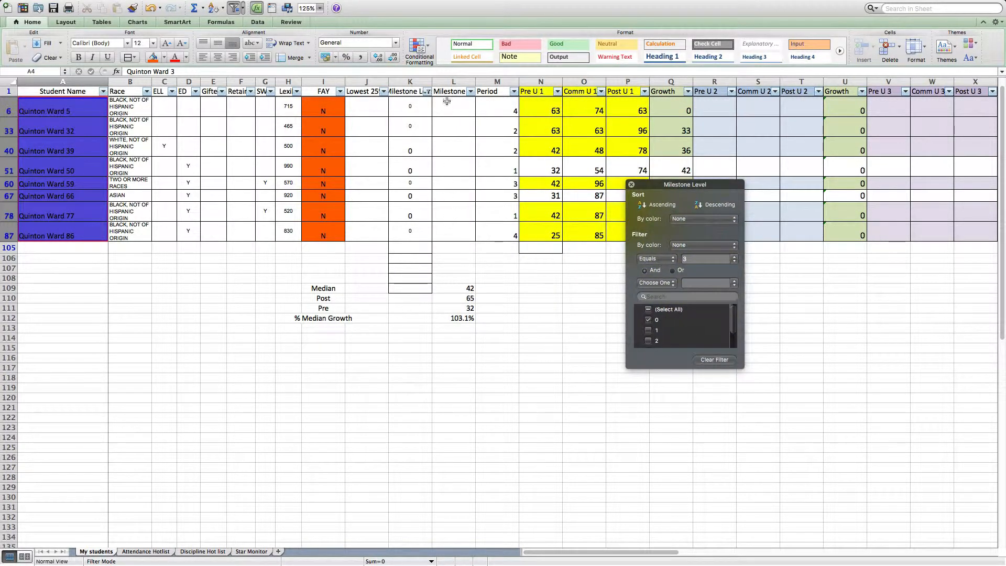
left_click(452, 229)
left_click_drag(454, 196, 451, 100)
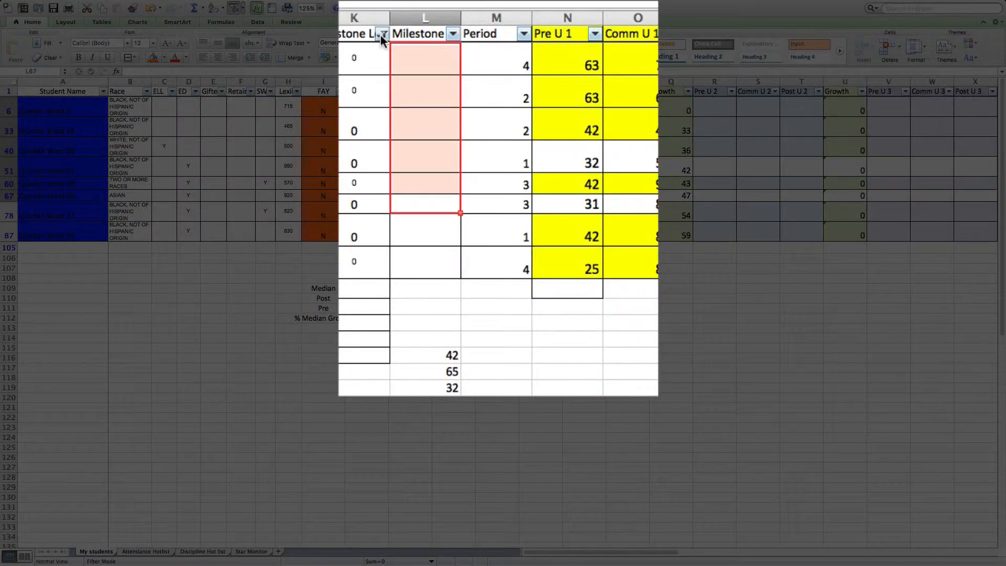
- Show all Milestone levels again in the Milestone Level filter and close the filter options
left_click(383, 34)
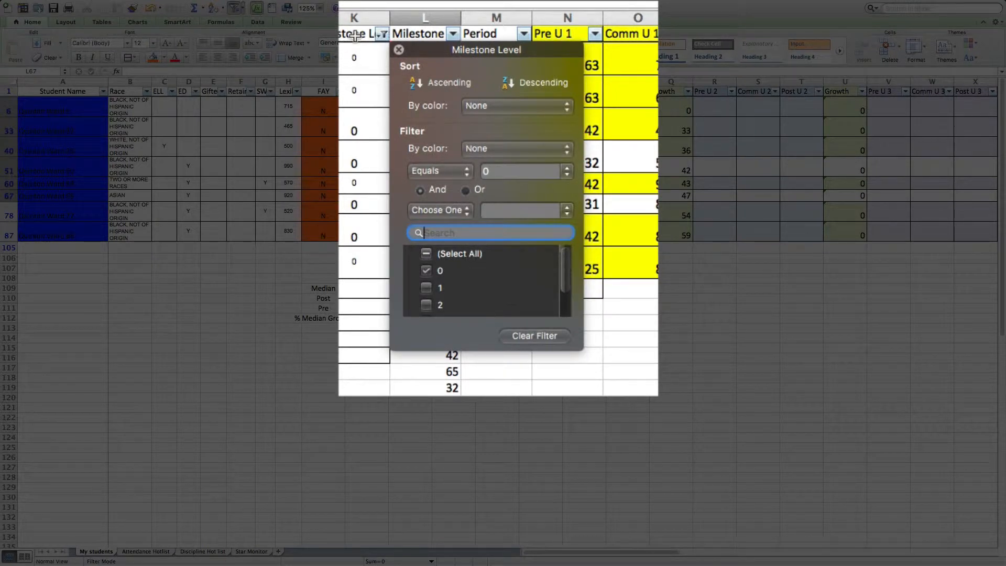
left_click(450, 256)
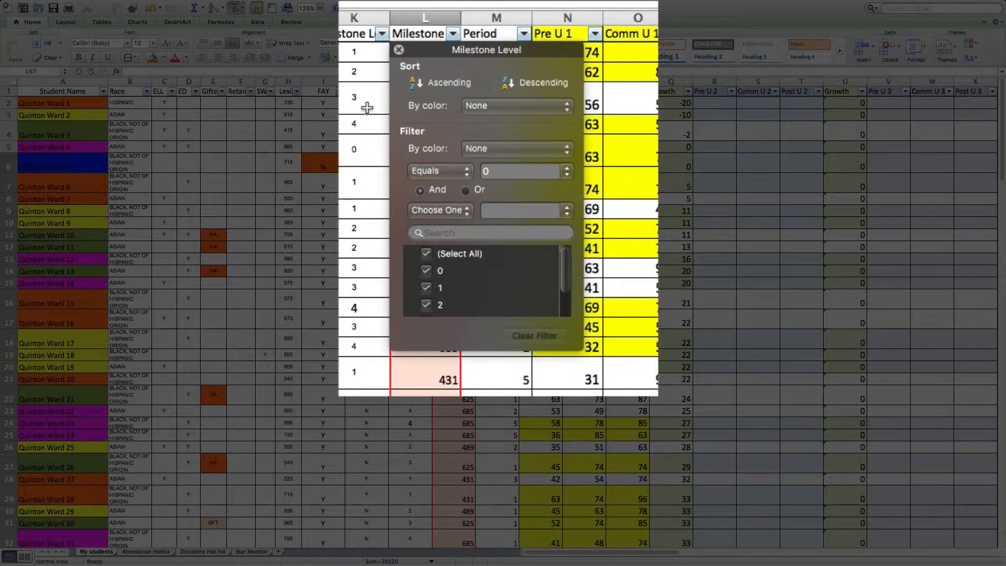
left_click_drag(415, 51, 593, 88)
left_click(576, 87)
left_click(469, 152)
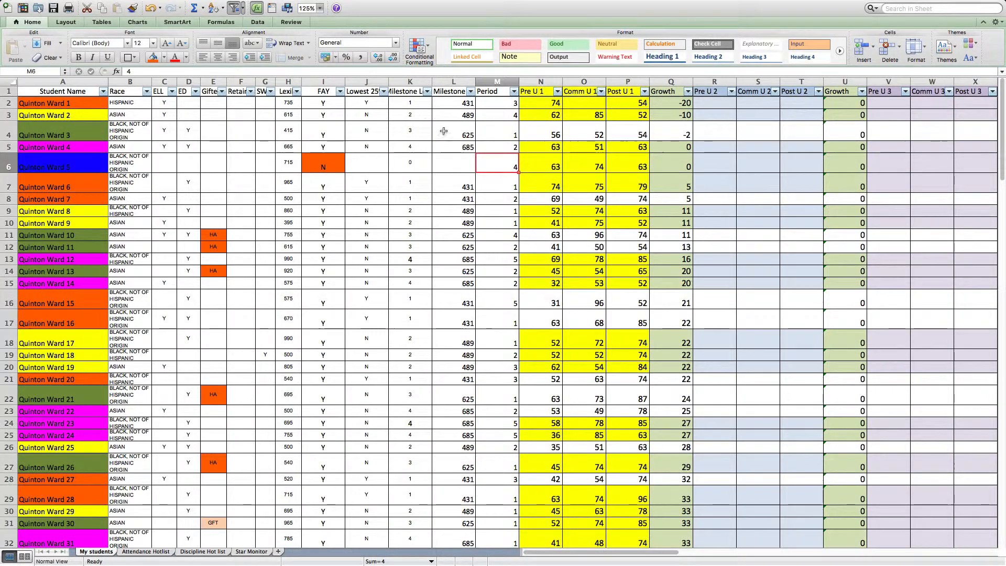
- Examine the first student's Milestone level, Milestone score and FAY value, and the FAY value of the level 0 student in row 6
left_click(407, 103)
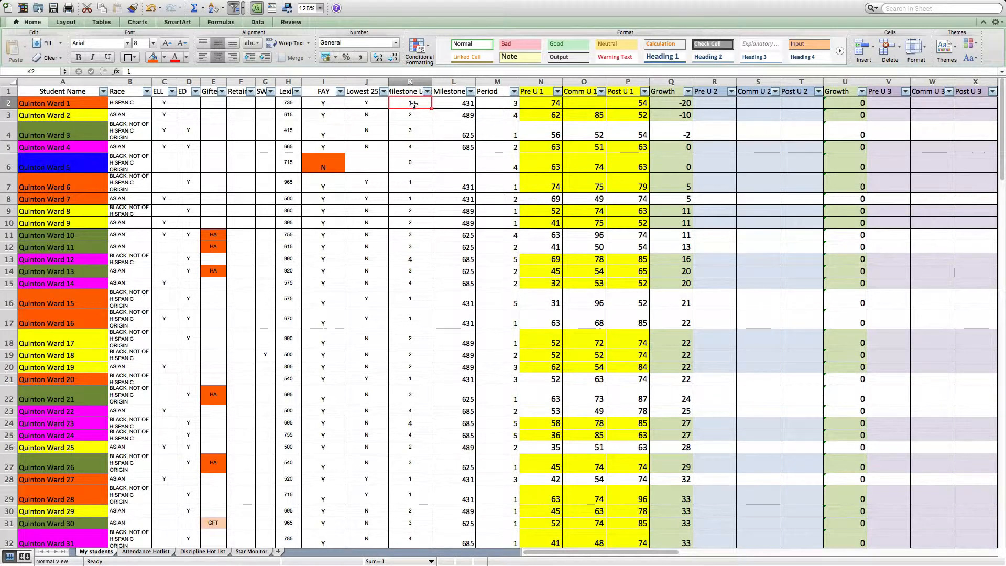
left_click(446, 105)
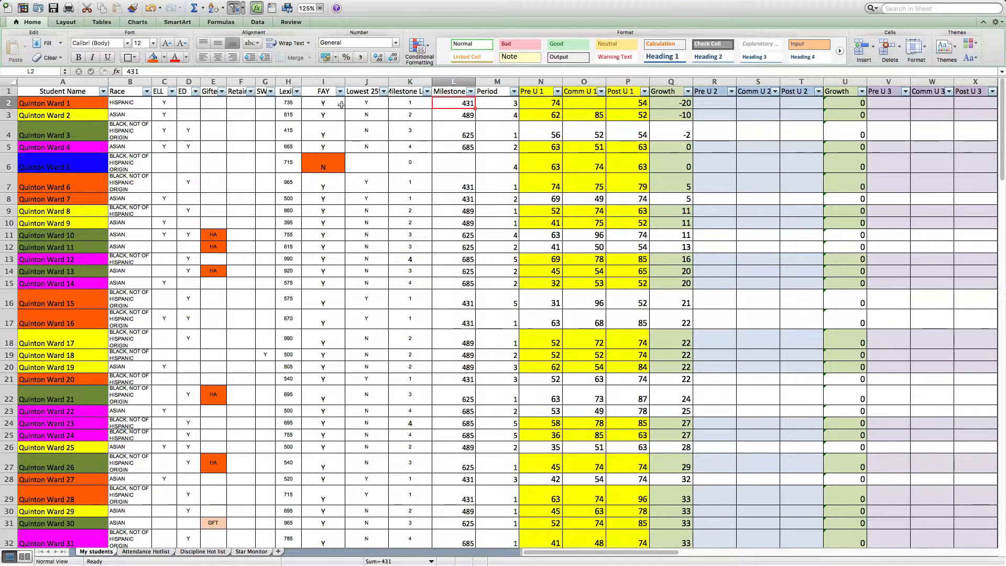
left_click(325, 104)
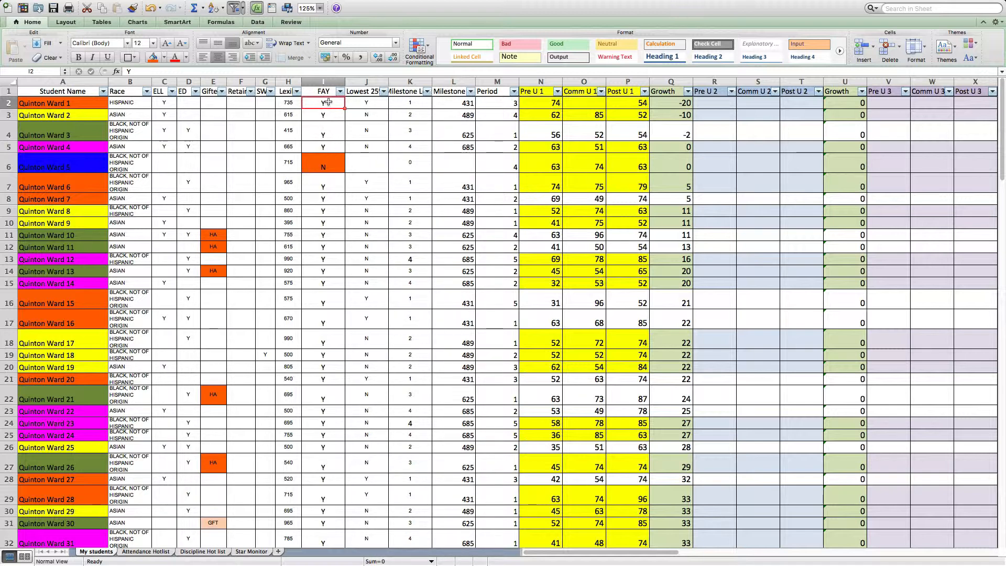
left_click(327, 168)
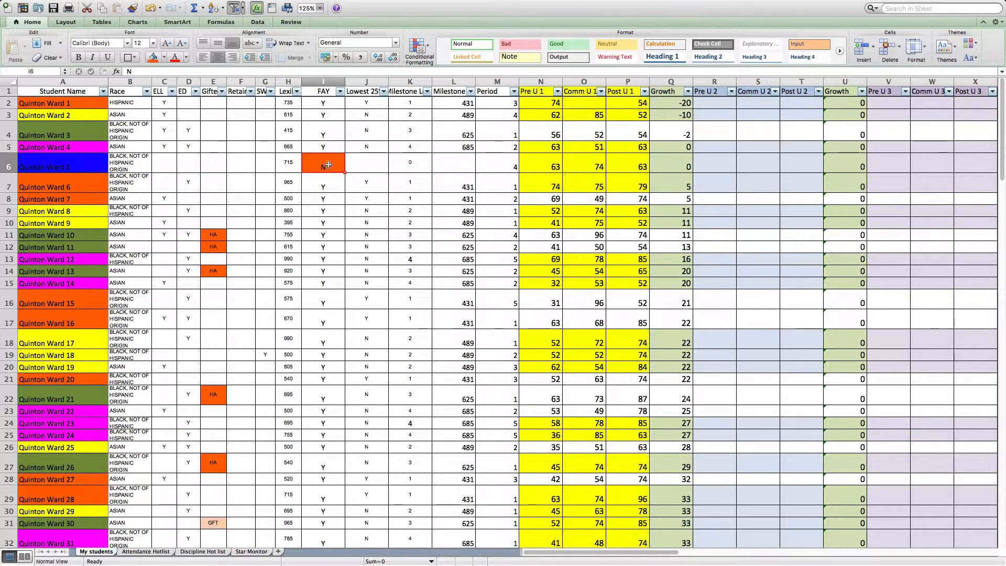
scroll(328, 164, "down", 2)
scroll(328, 165, "up", 2)
- Look at the highlighted HA entries in the Gifted column and undo the trial fill of the blank cell E10
left_click(212, 93)
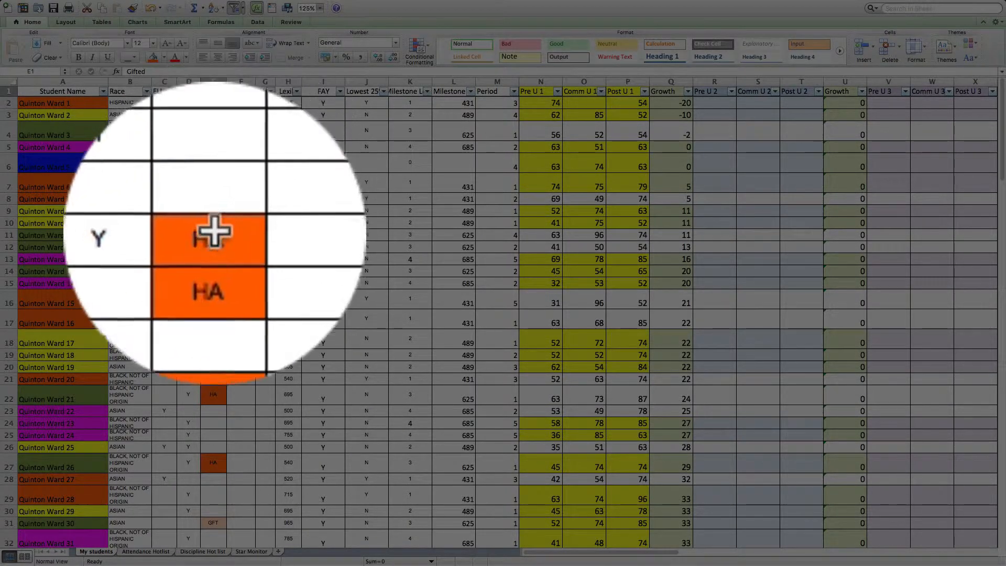
left_click(213, 234)
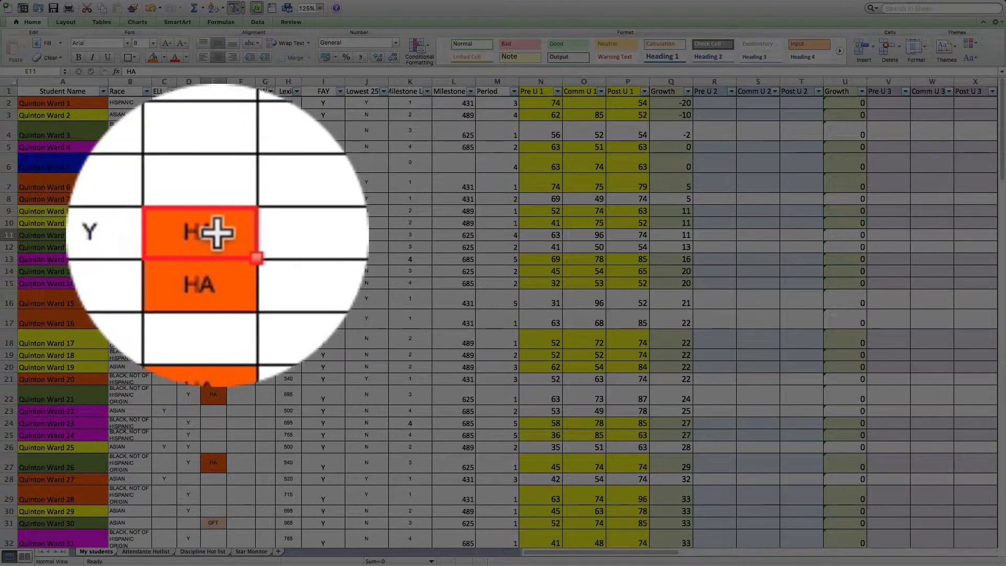
left_click(219, 245)
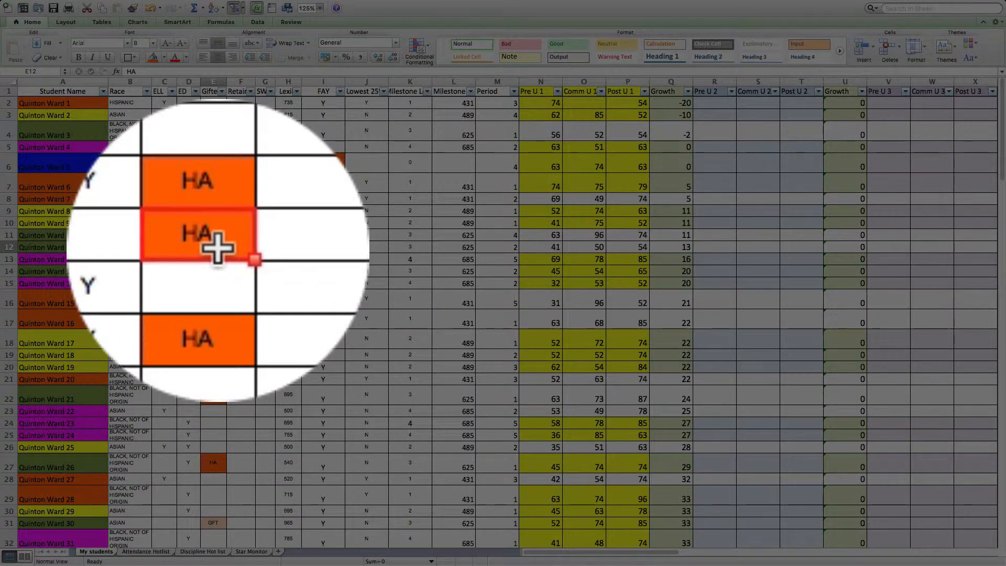
left_click(213, 223)
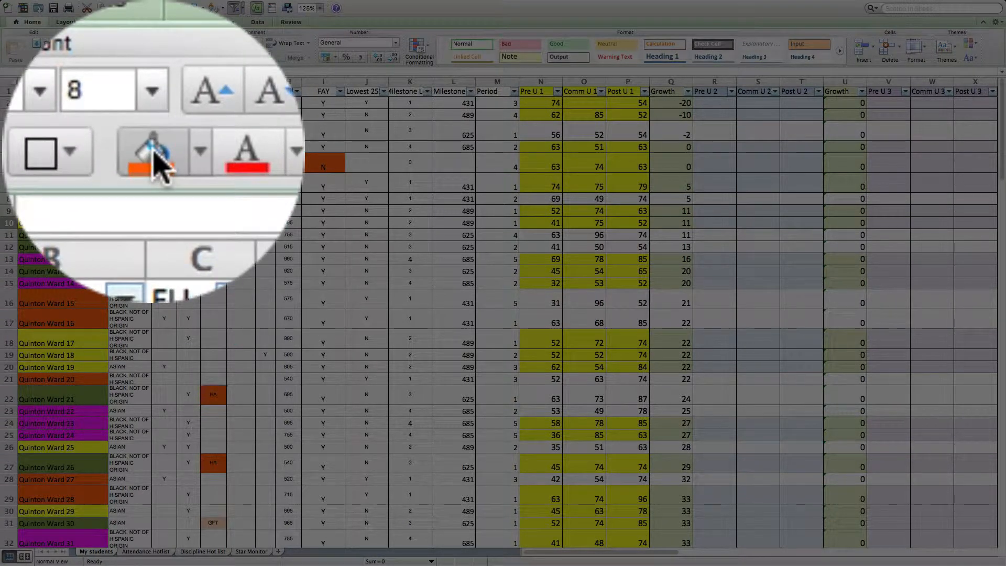
left_click(151, 8)
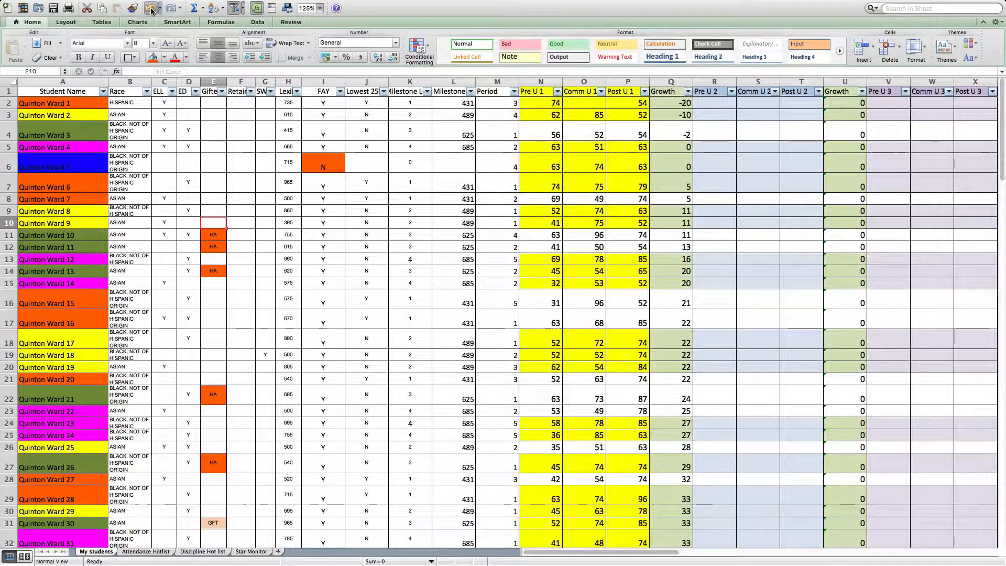
- Examine the GFT entry in row 31 of the Gifted column and return to the start of the student list
scroll(227, 342, "down", 9)
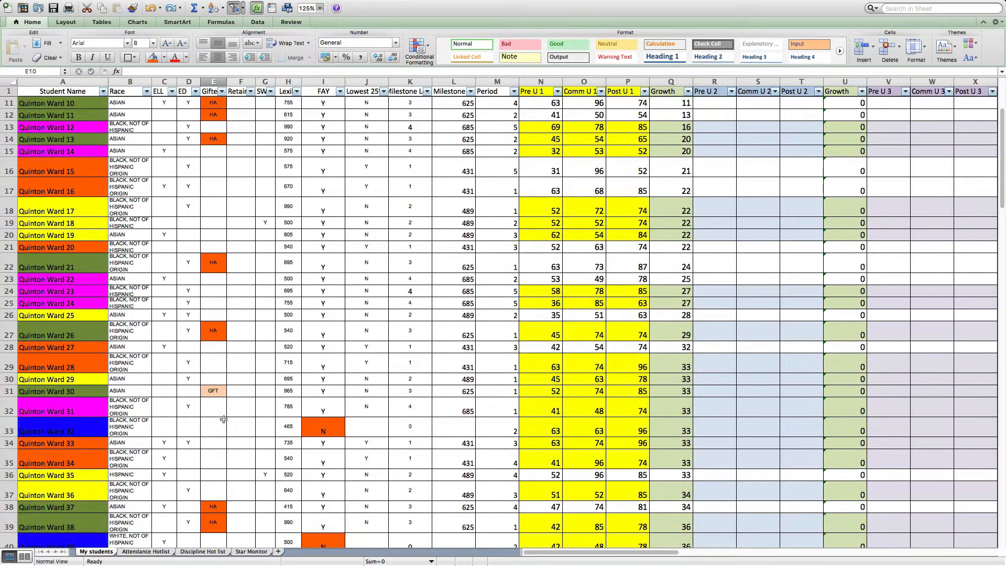
left_click(212, 392)
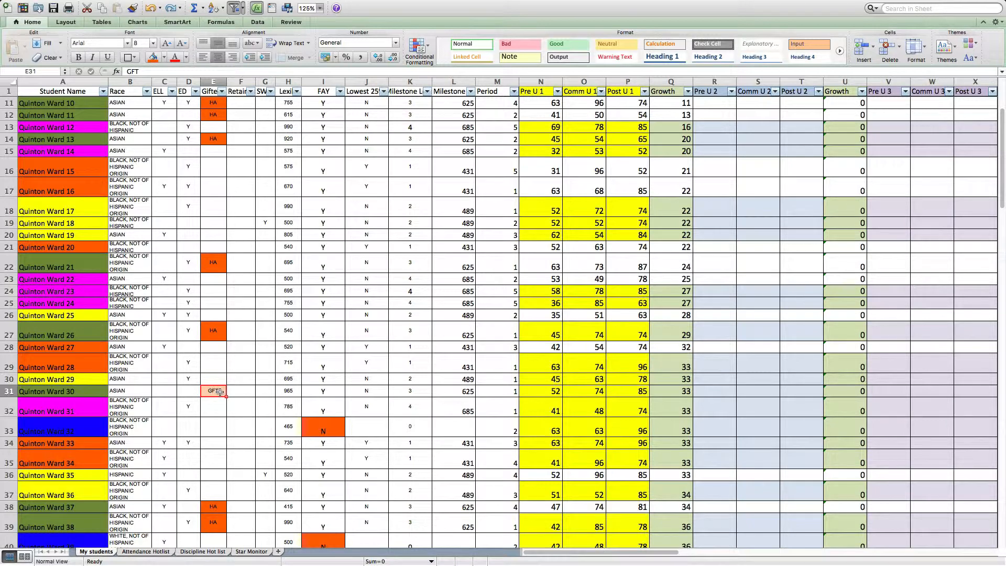
scroll(219, 391, "up", 9)
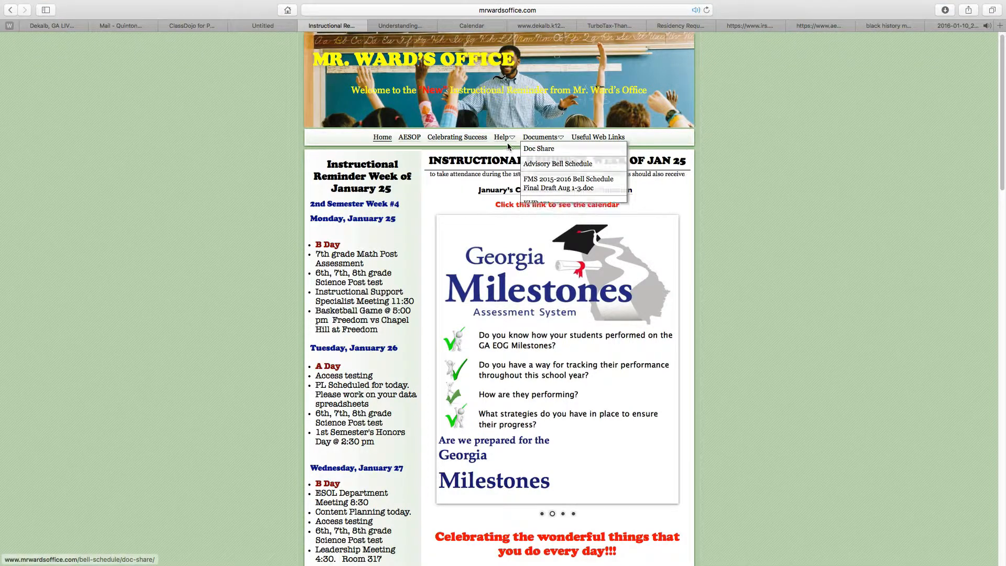
- Switch to Safari and show the pages under Data Spreadsheet Help 1 in the school office website's Help section
mouse_move(506, 143)
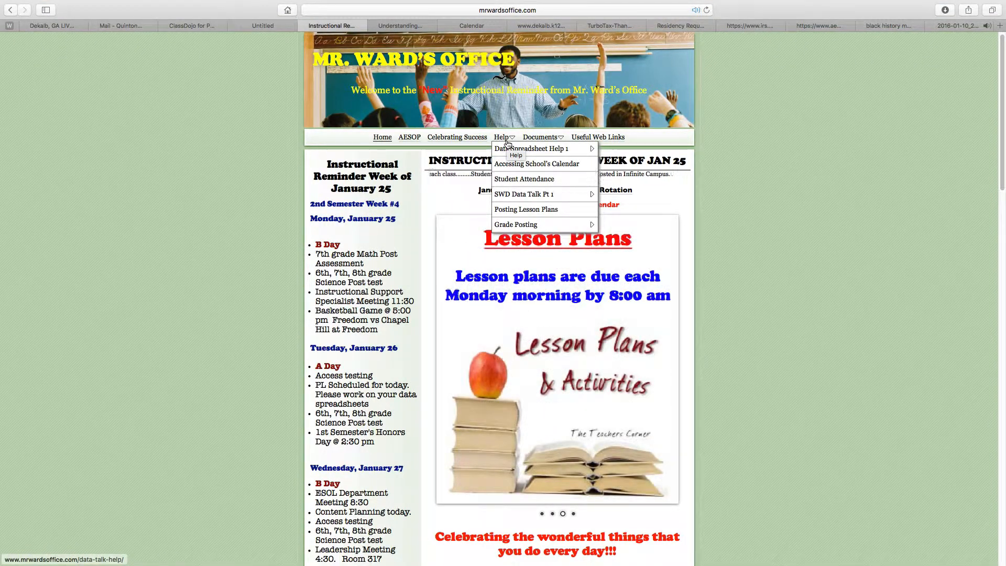
mouse_move(548, 157)
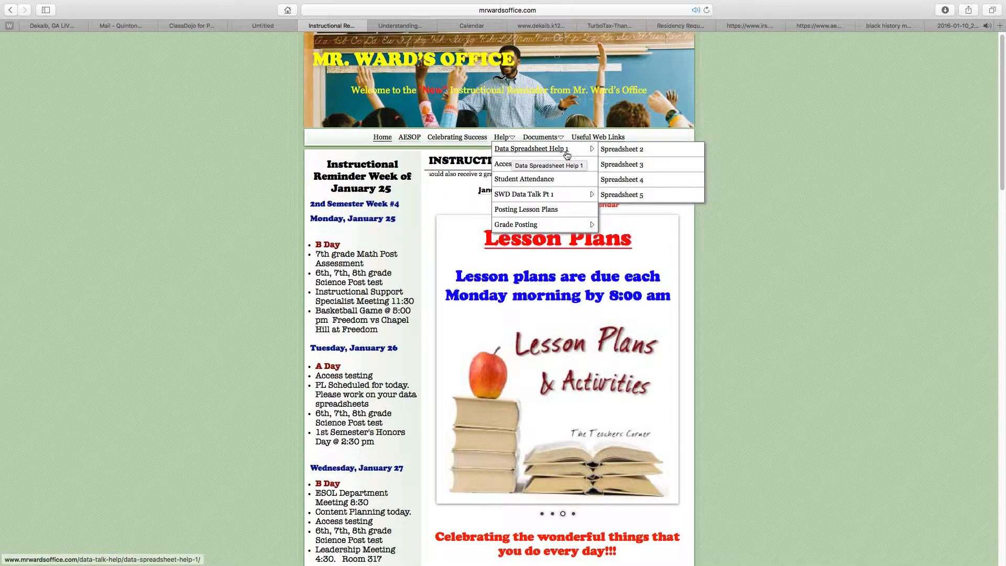